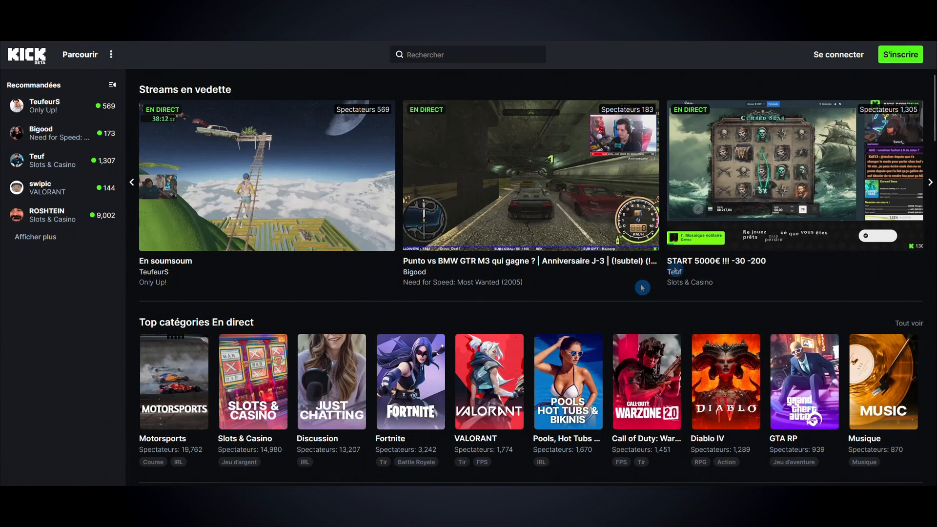
Open Kick's registration form and opt out of the newsletter and promotions subscription
left_click(893, 55)
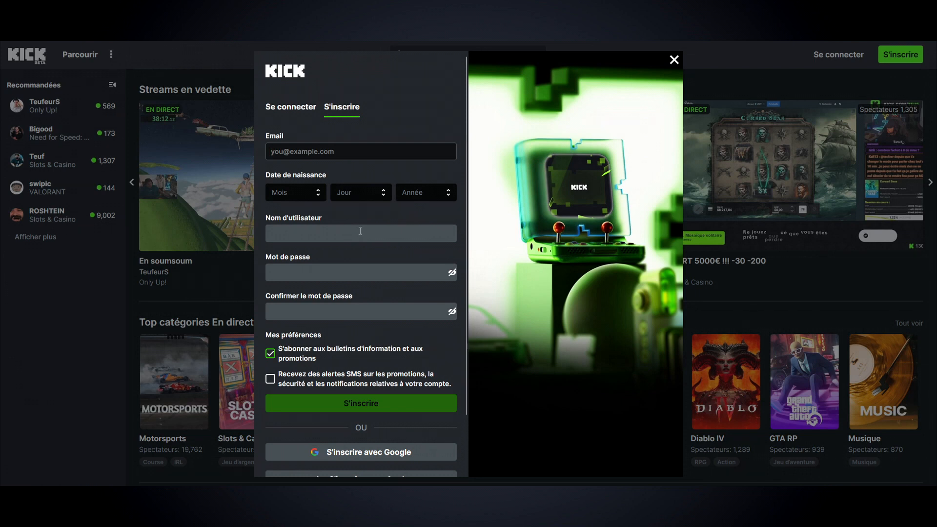
left_click(270, 354)
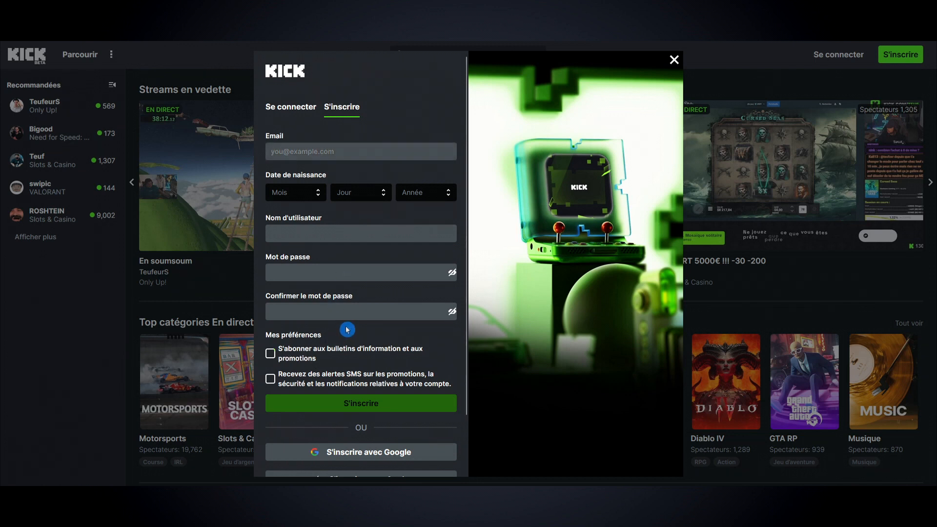
scroll(384, 294, "down", 2)
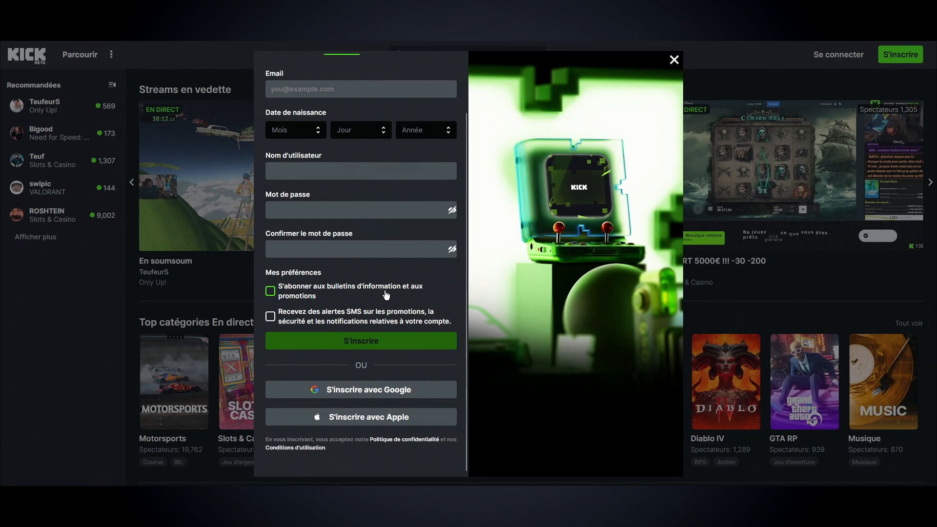
scroll(386, 294, "up", 2)
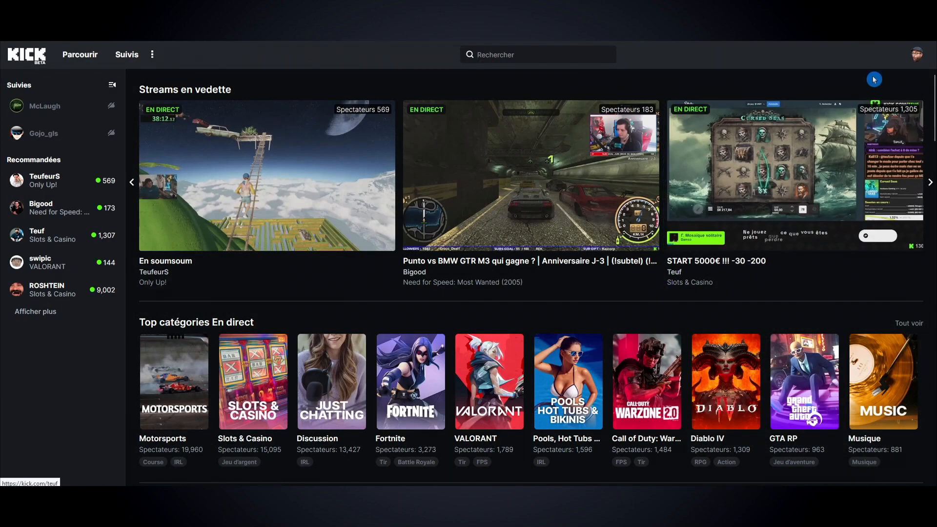
Open the stream key page in the account's settings and copy the stream URL
left_click(918, 55)
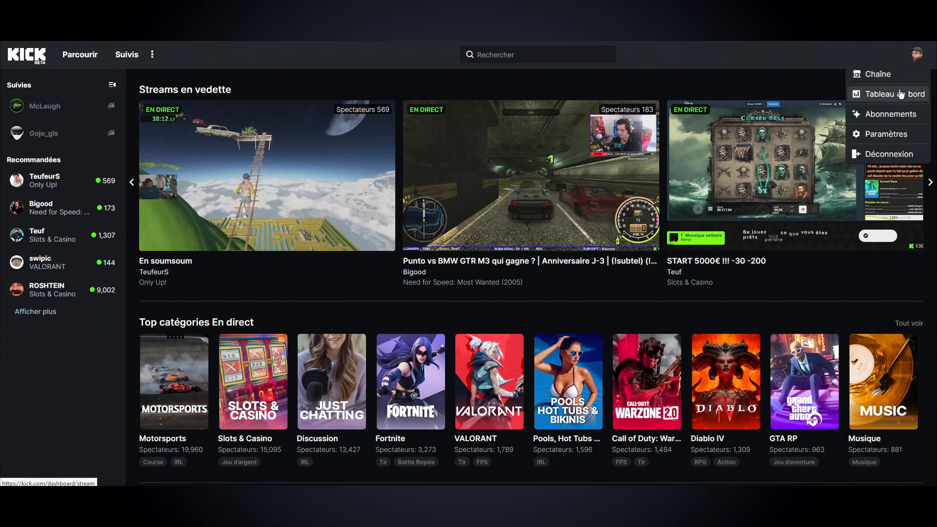
left_click(897, 138)
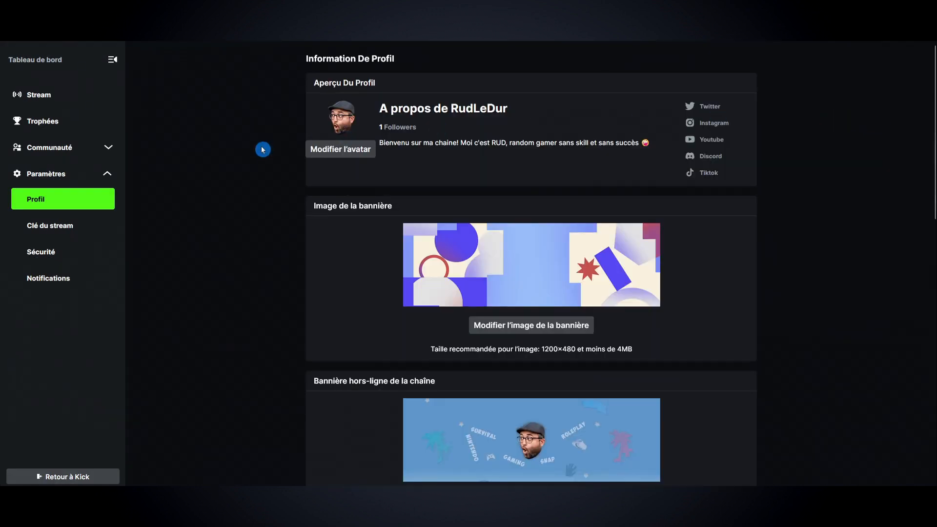
left_click(53, 230)
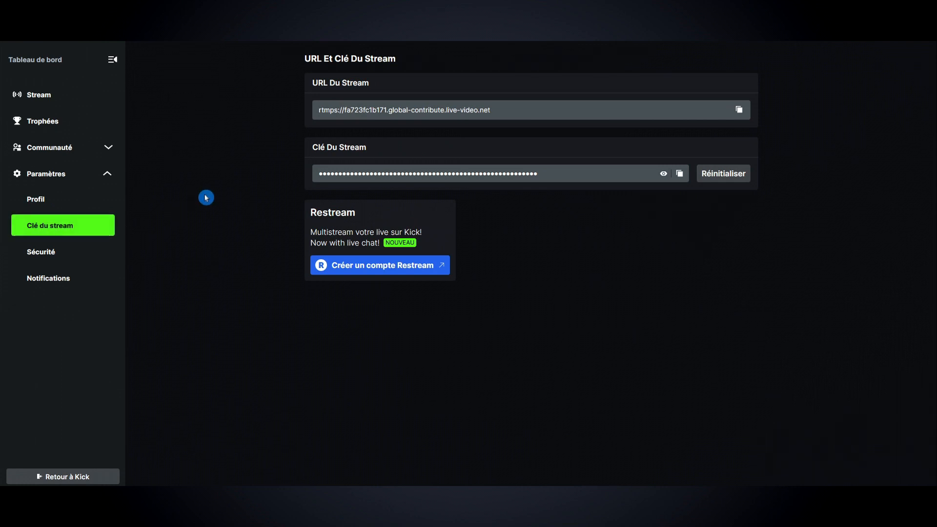
left_click(316, 111)
left_click(417, 111)
left_click(740, 112)
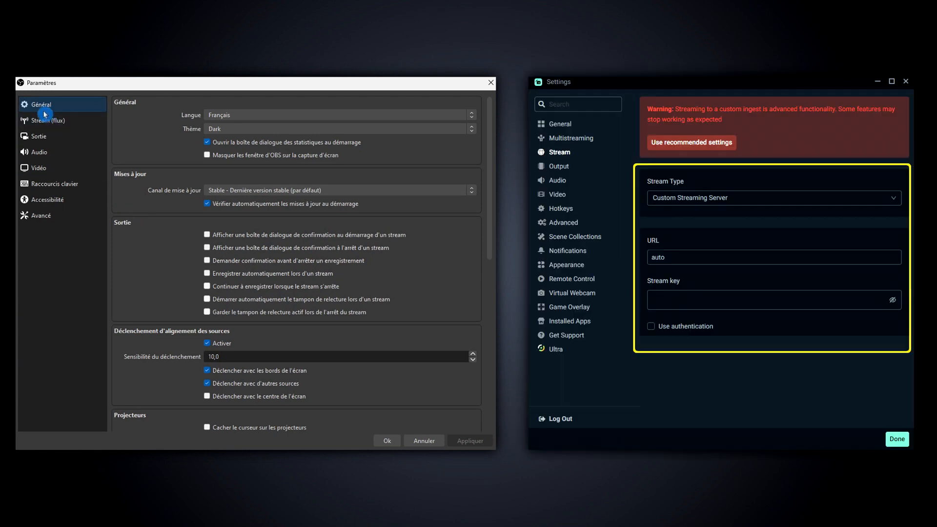
In OBS, configure streaming to the Personnalisé service with Kick's copied stream URL as server and the account's stream key
left_click(46, 120)
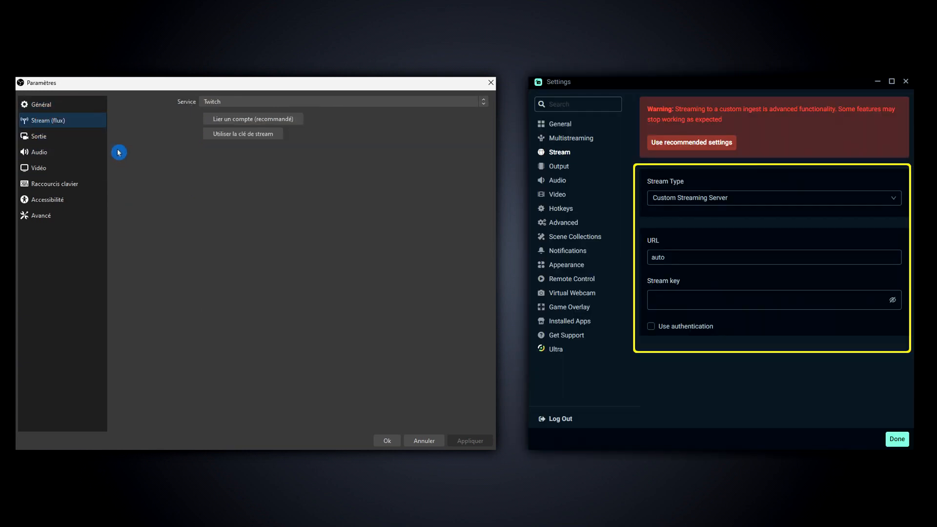
left_click(354, 103)
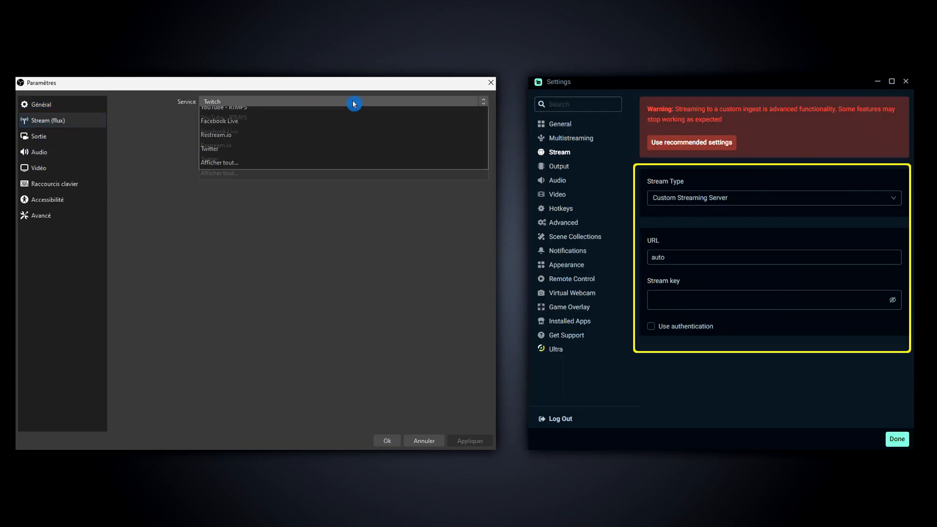
left_click(254, 113)
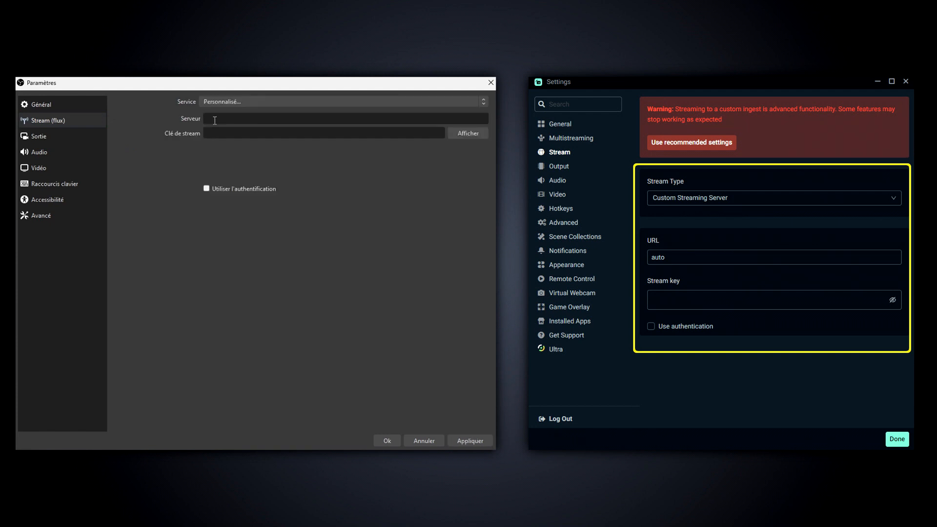
key("ctrl+v")
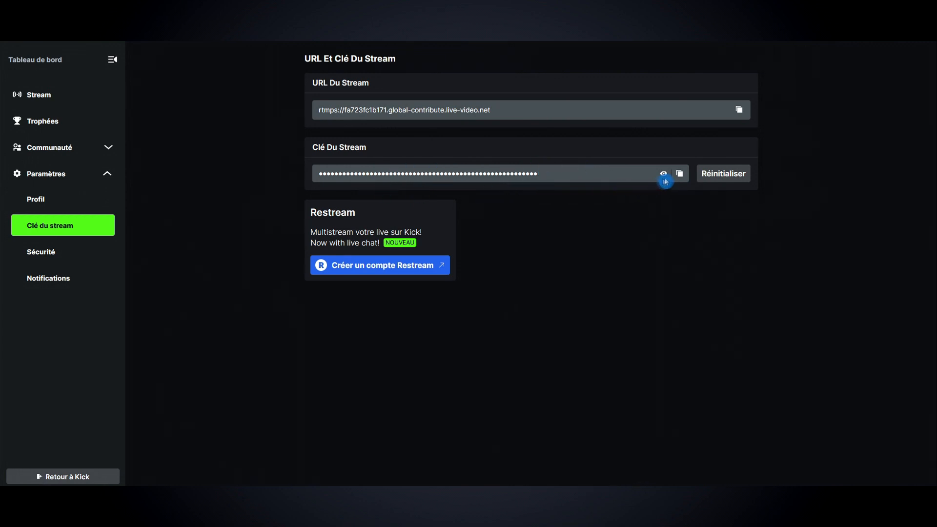
left_click(680, 174)
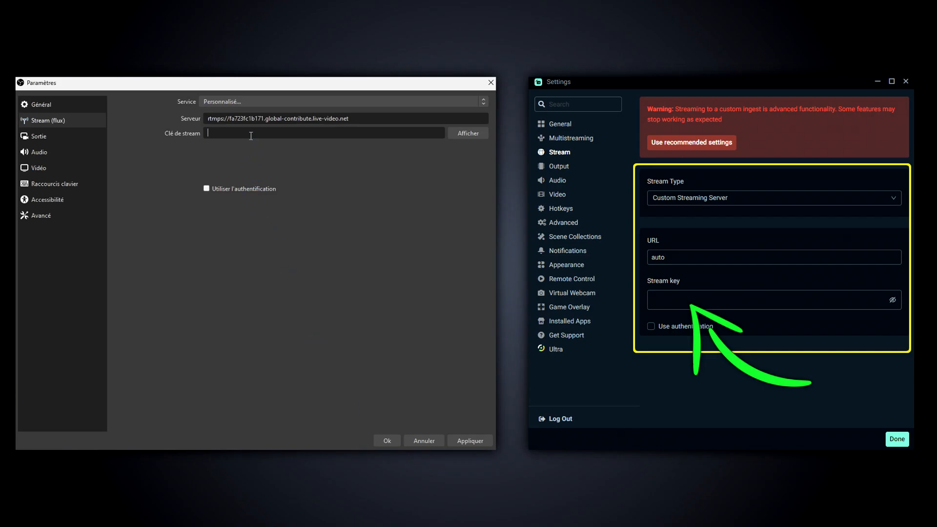
key("ctrl+v")
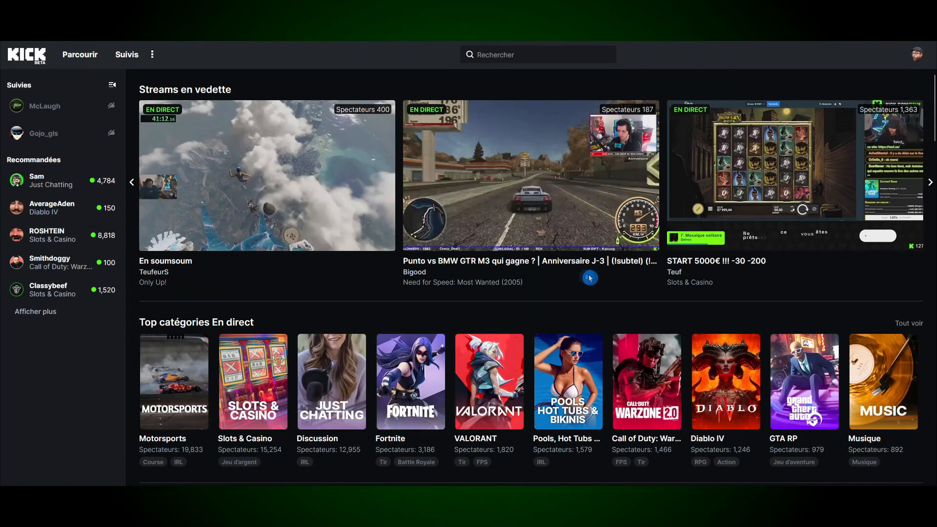
Switch back to Kick and open the channel's dashboard
left_click(918, 56)
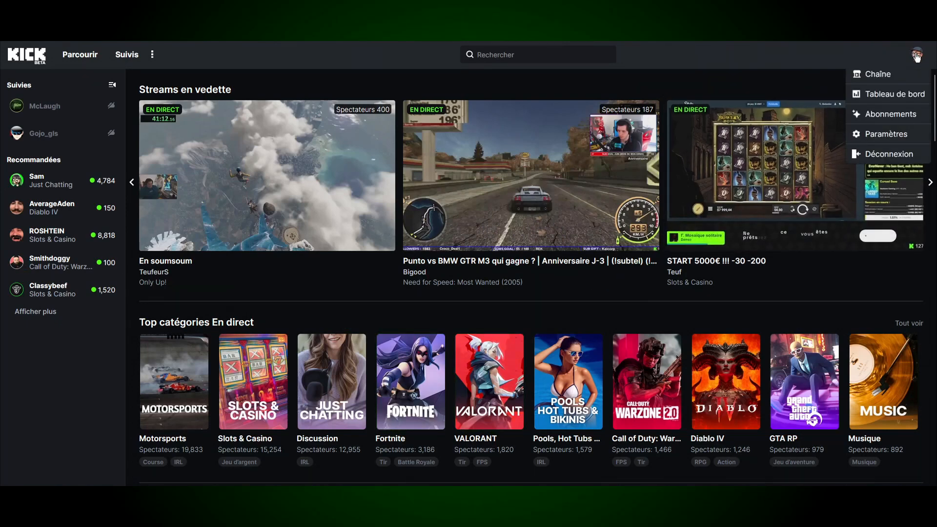
left_click(879, 94)
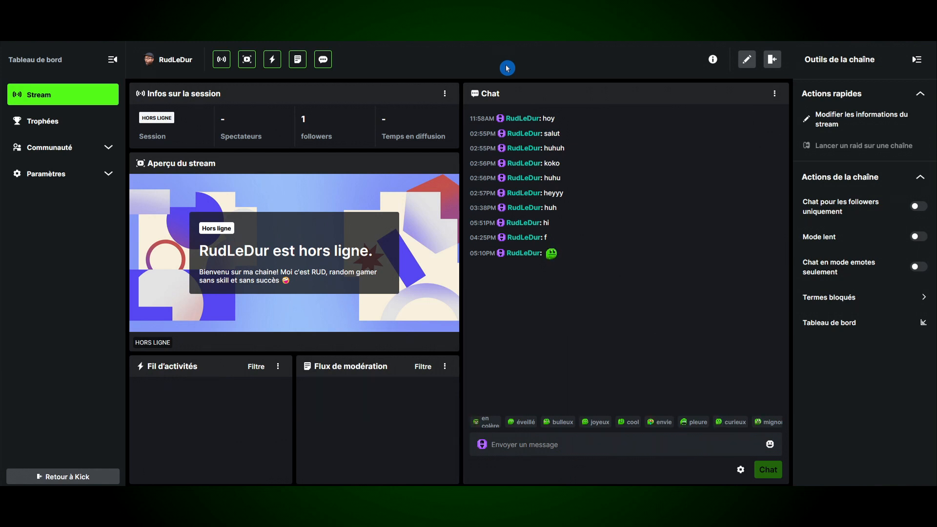
Try hiding and showing the dashboard's session info, stream preview, activity feed, moderation feed and chat panels
left_click(222, 59)
left_click(247, 59)
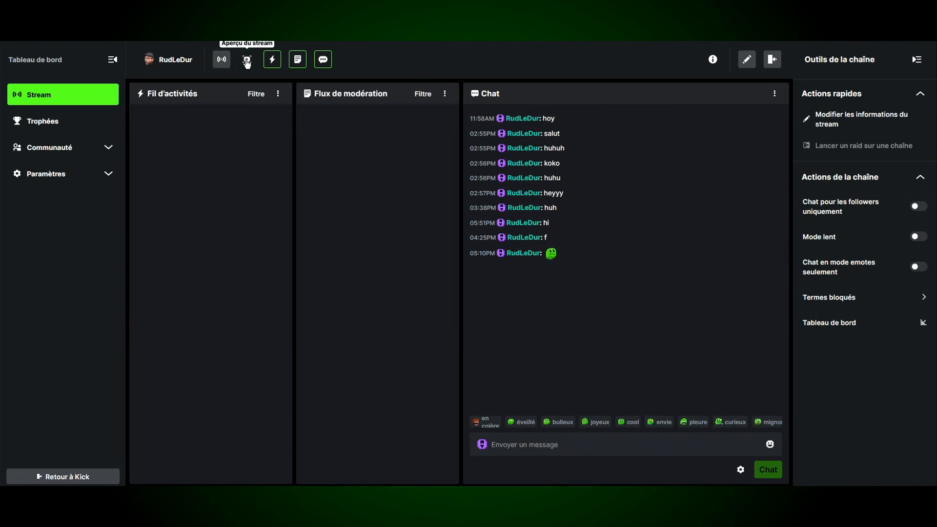
left_click(271, 59)
left_click(297, 59)
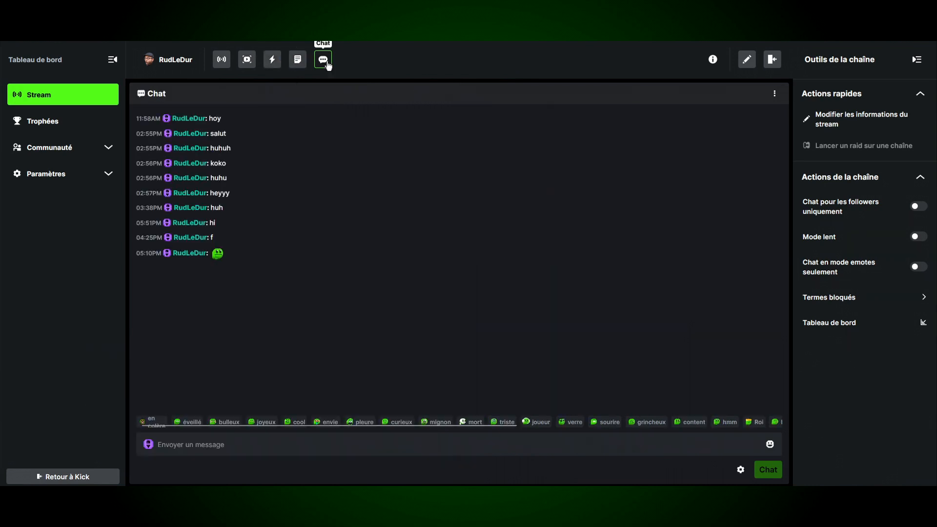
left_click(324, 59)
left_click(298, 60)
left_click(272, 59)
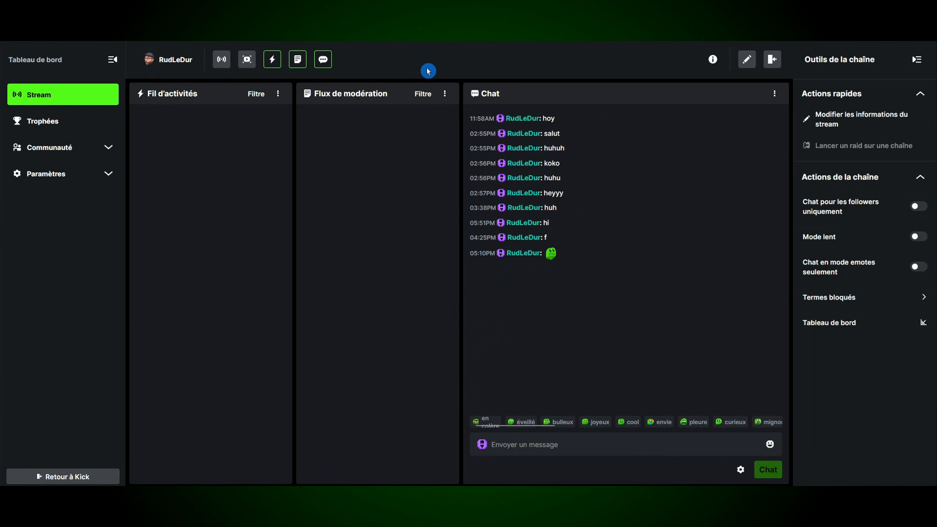
left_click(296, 59)
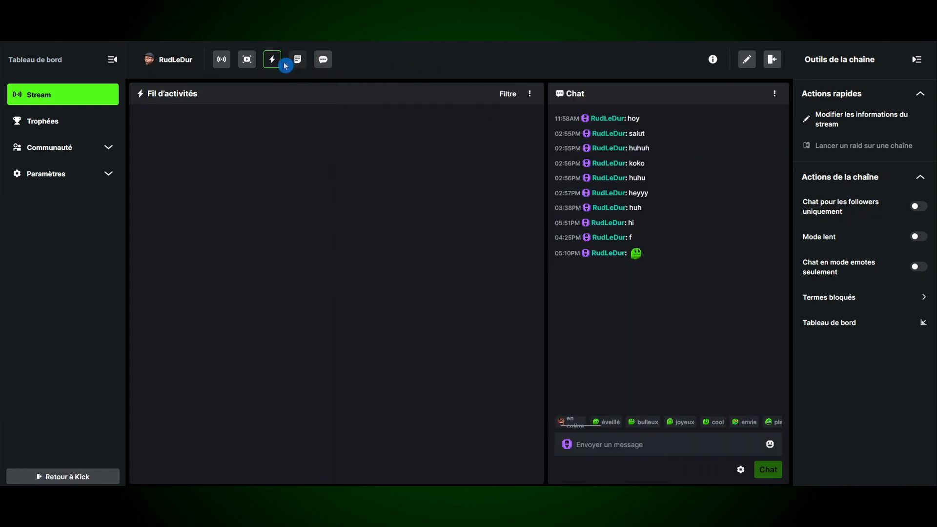
Open the dashboard's chat and activity feed in separate windows
left_click(774, 95)
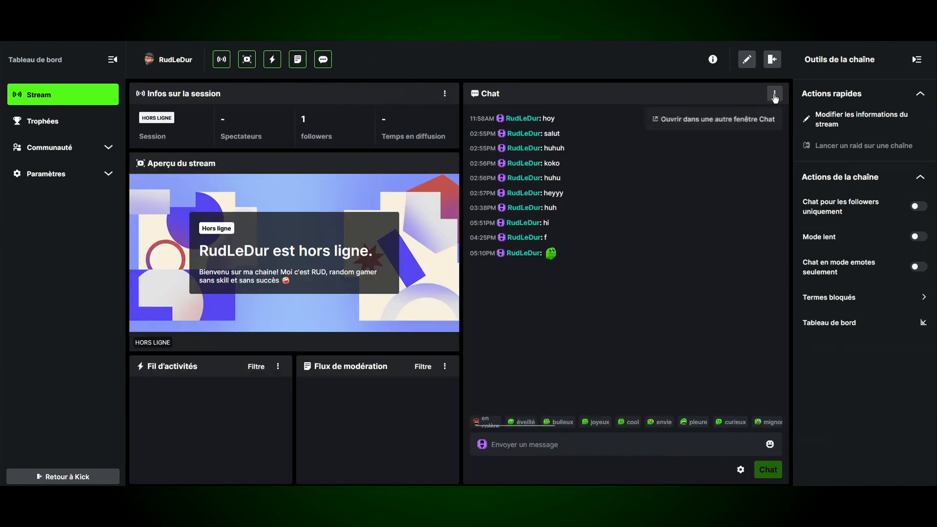
left_click(706, 120)
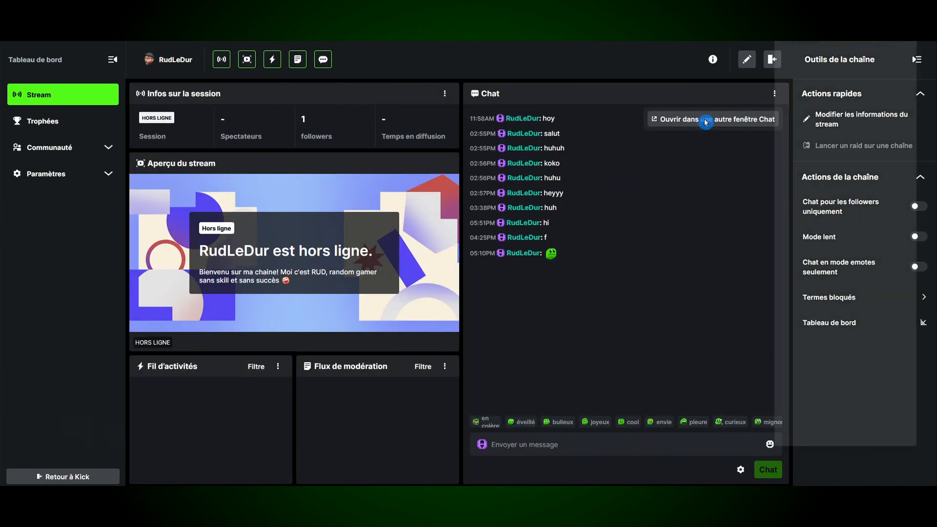
left_click(278, 371)
left_click(207, 390)
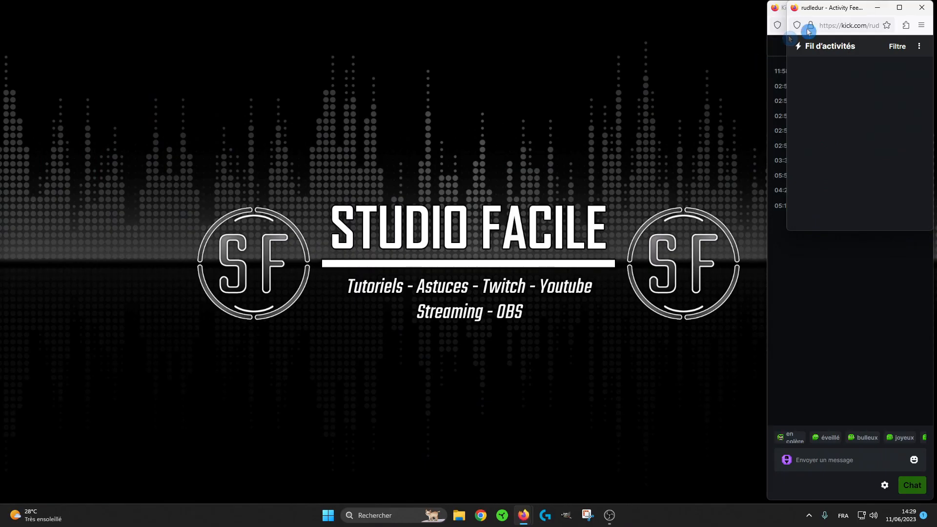
Move the activity feed and chat windows apart on the desktop and enlarge both
left_click_drag(821, 11, 218, 59)
left_click_drag(830, 10, 460, 57)
left_click_drag(567, 244, 675, 245)
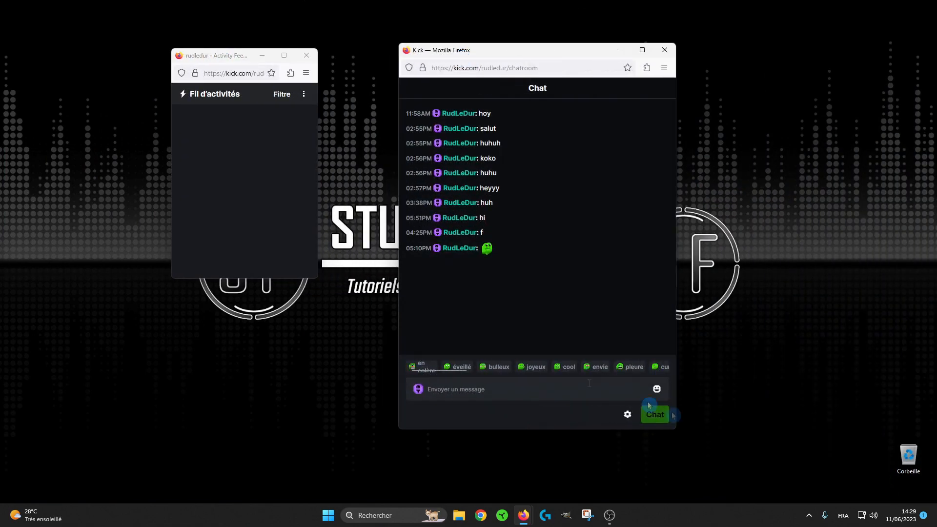
left_click_drag(317, 279, 372, 391)
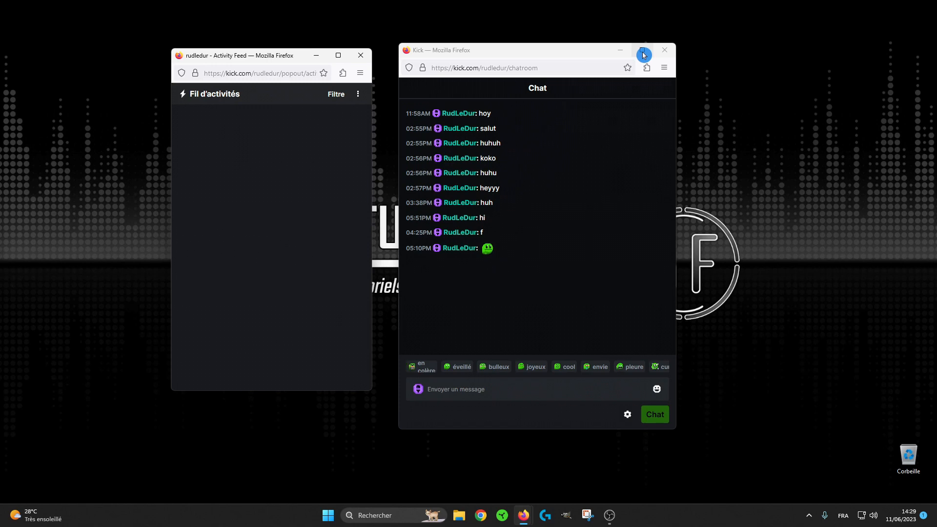
Snap the chat window into the first column of a three-column layout and the activity feed into the middle column
mouse_move(643, 54)
left_click(657, 78)
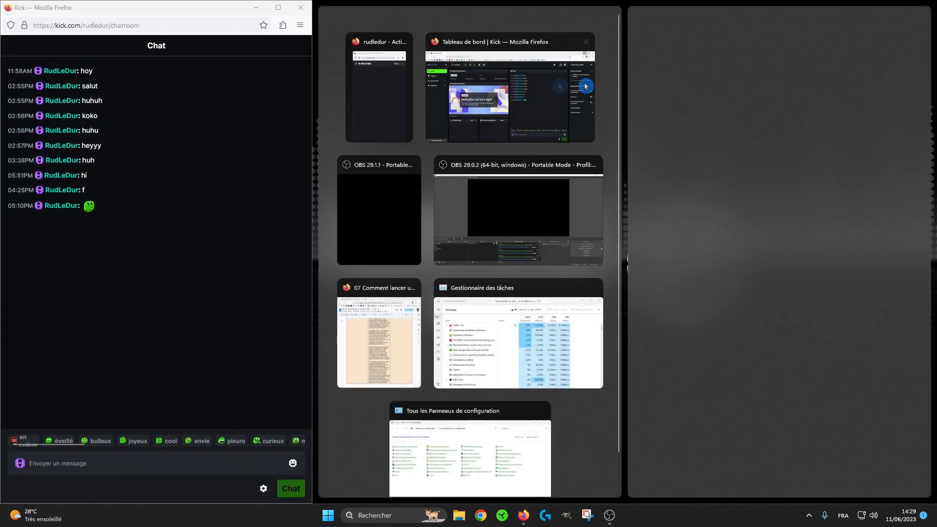
left_click(377, 98)
left_click(454, 142)
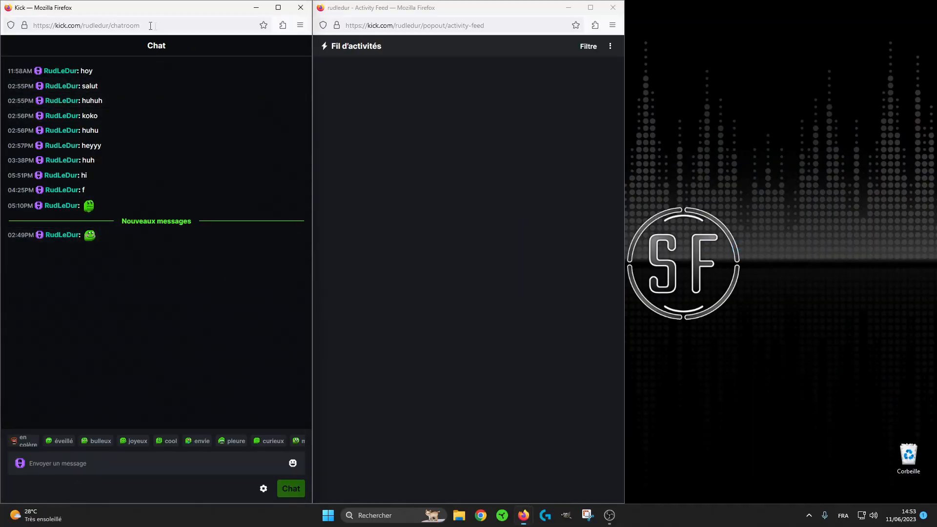
left_click_drag(140, 26, 40, 25)
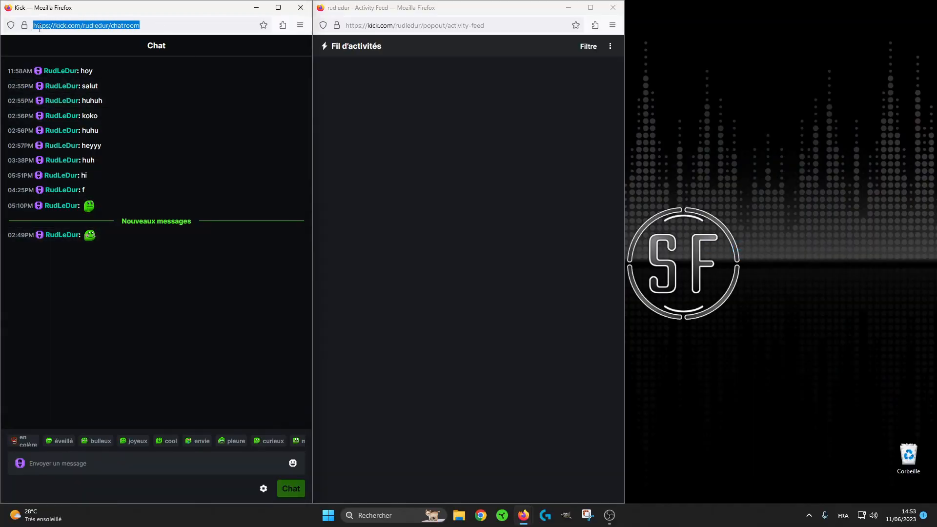
left_click(610, 515)
left_click(96, 17)
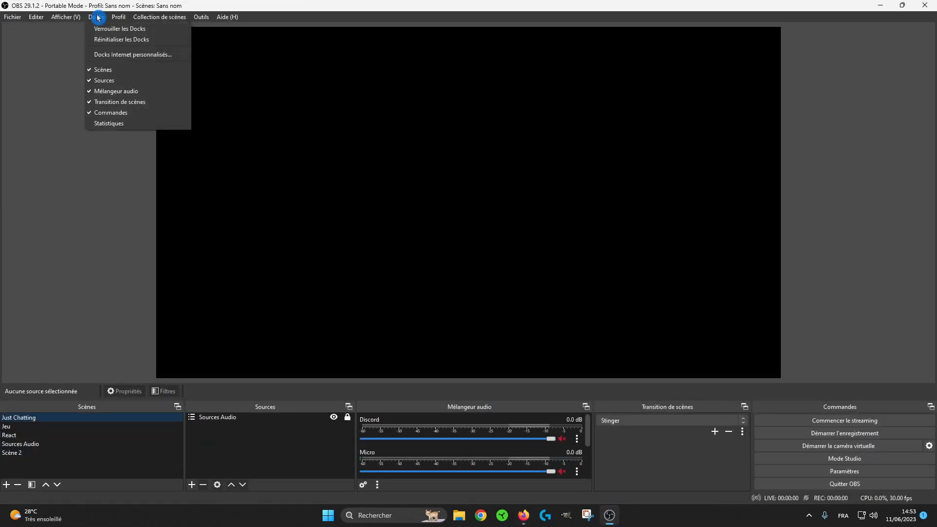
left_click(103, 55)
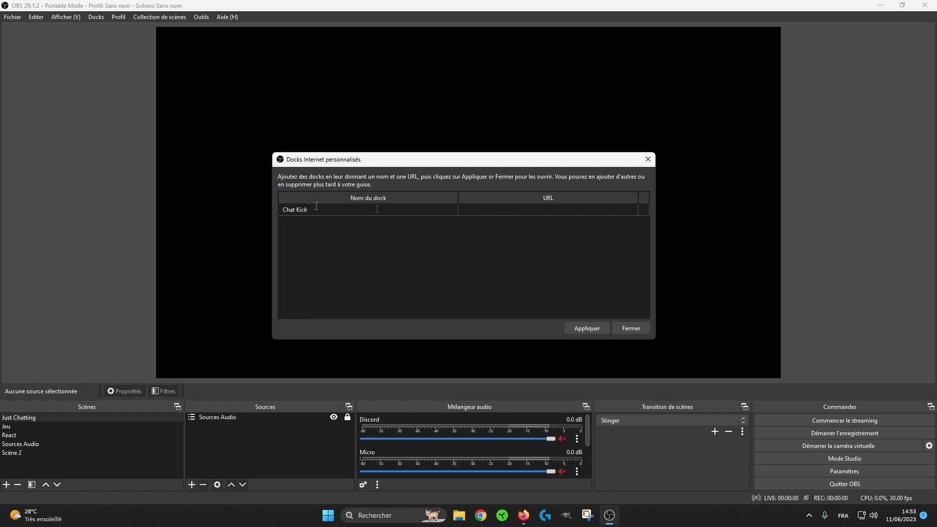
type("https://kick.com/rudledur/chatroom")
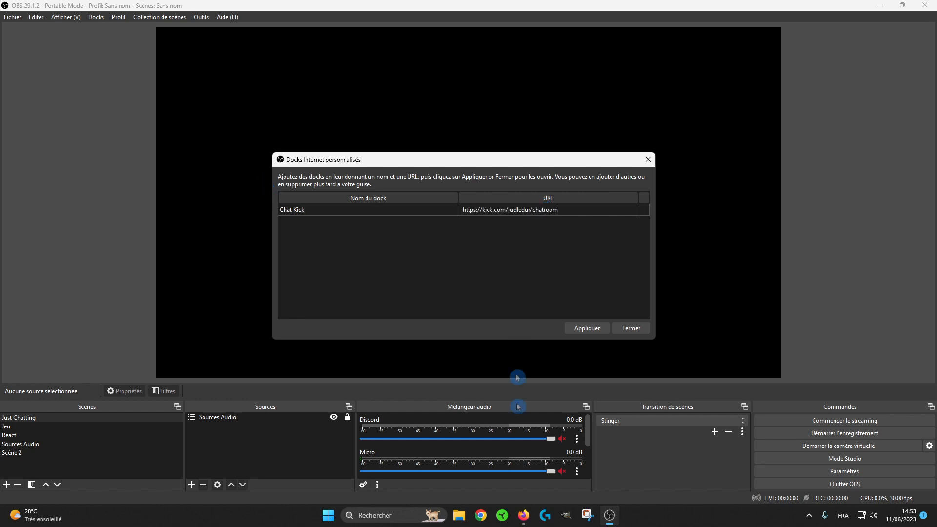
left_click(590, 329)
left_click(524, 515)
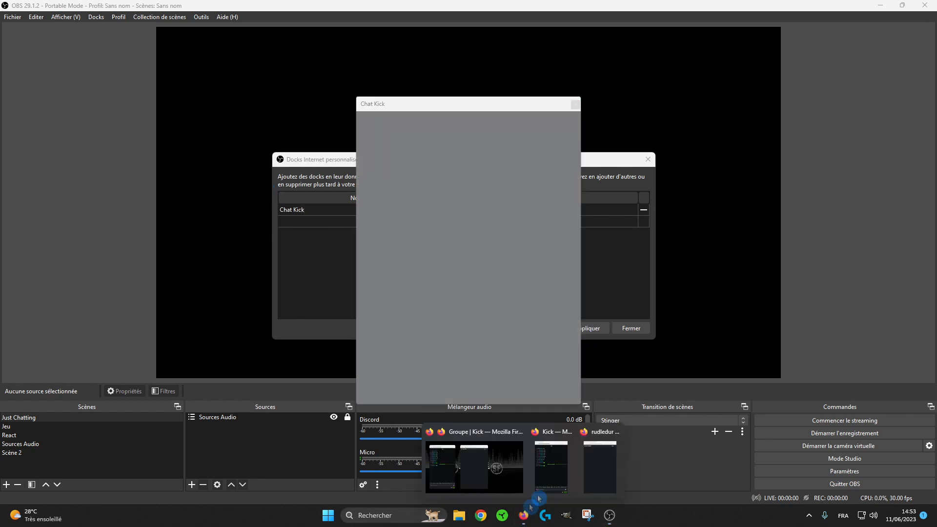
left_click(598, 476)
left_click(439, 26)
key("ctrl+c")
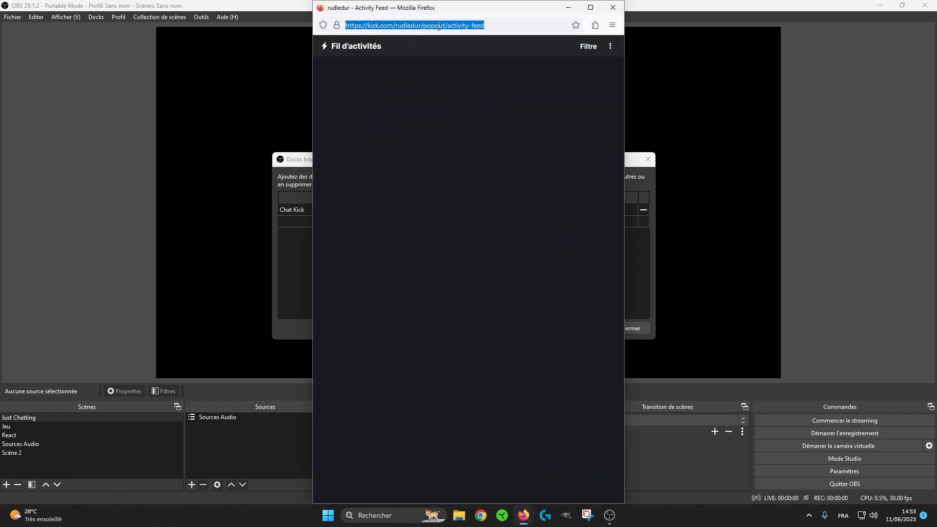
left_click(308, 254)
double_click(353, 221)
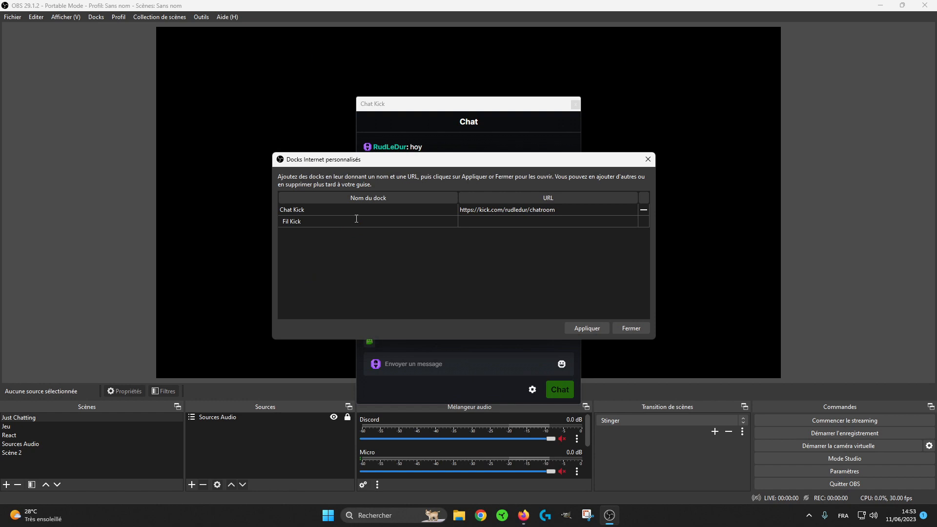
double_click(491, 227)
key("ctrl+v")
left_click(587, 328)
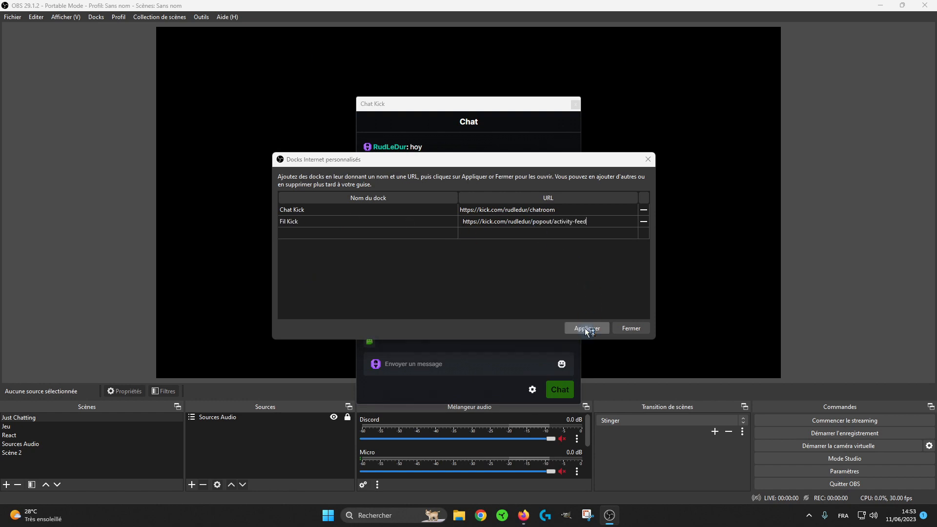
Close the custom docks dialog, dock Chat Kick and Fil Kick as tabs of one area beside the preview, and order Chat Kick first
left_click(635, 329)
left_click_drag(455, 104, 188, 134)
left_click_drag(316, 153, 401, 170)
left_click_drag(314, 184, 174, 184)
left_click_drag(341, 28, 174, 182)
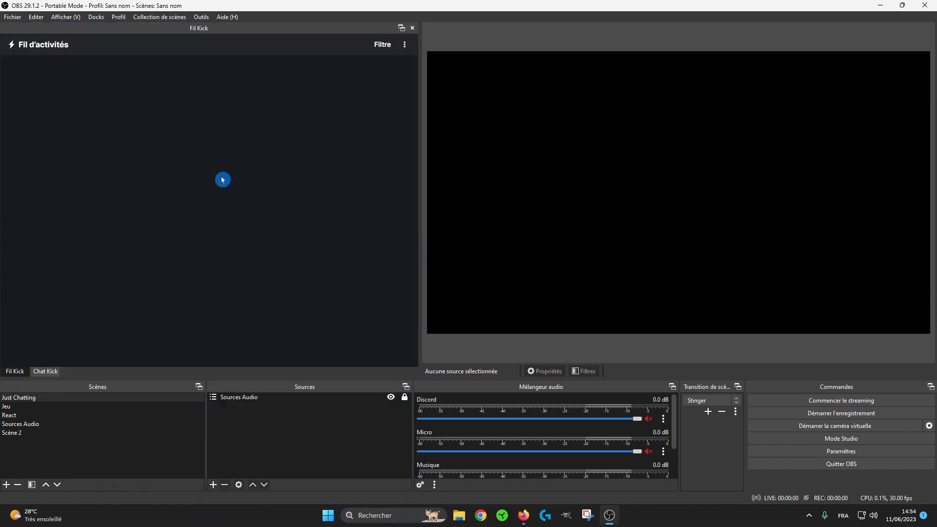
left_click(42, 375)
left_click_drag(42, 375, 25, 374)
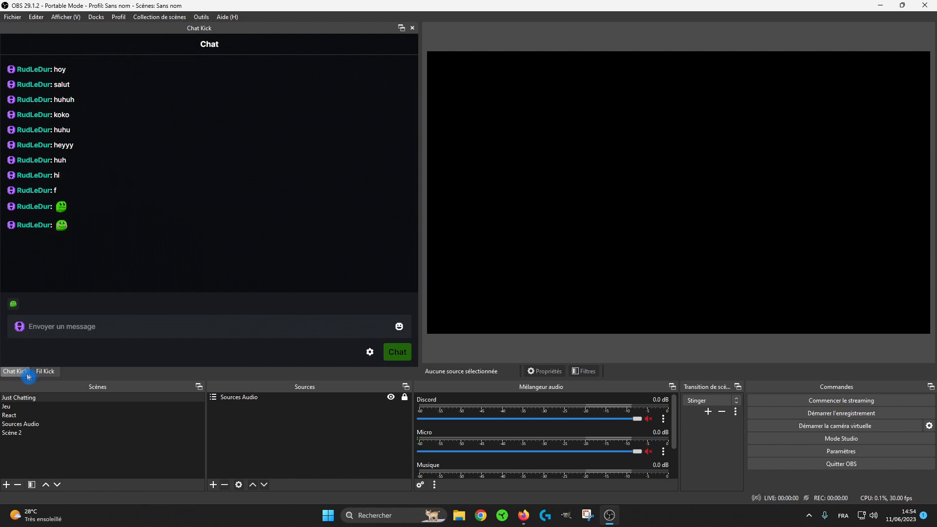
Switch back and forth between the Fil Kick and Chat Kick tabs to view both docks, ending on Chat Kick
left_click(50, 373)
left_click(24, 374)
left_click(39, 375)
left_click(21, 377)
left_click(17, 377)
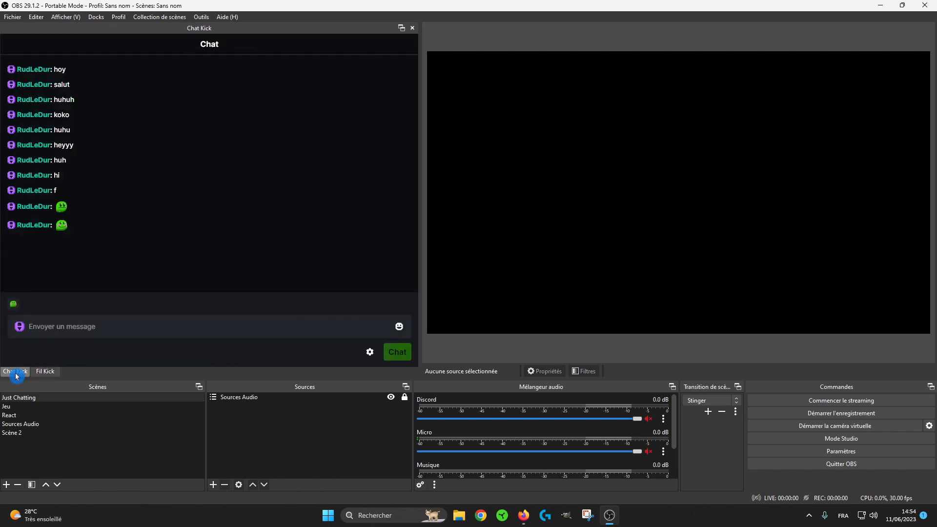
left_click(46, 377)
left_click(17, 376)
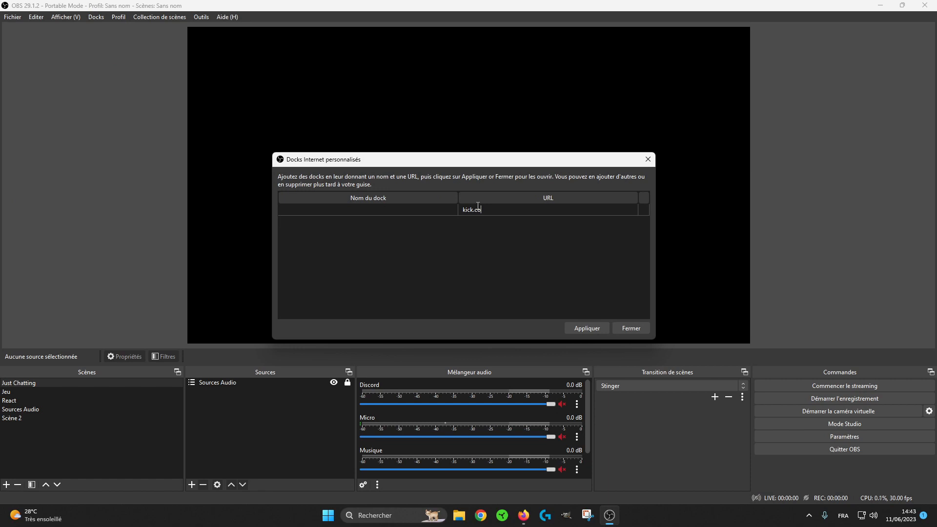
Add a custom browser dock named kick with URL kick.com and apply it to open the Kick login page
left_click(377, 210)
type("kick")
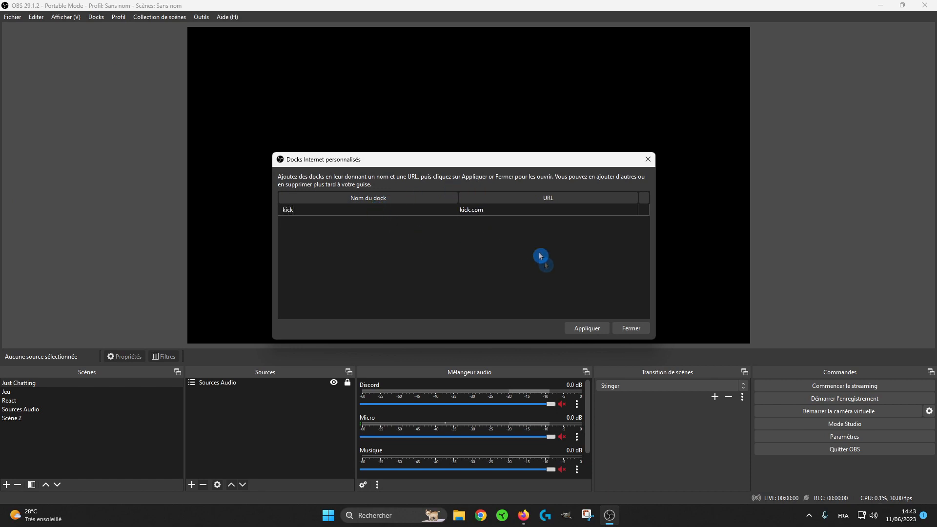
left_click(587, 328)
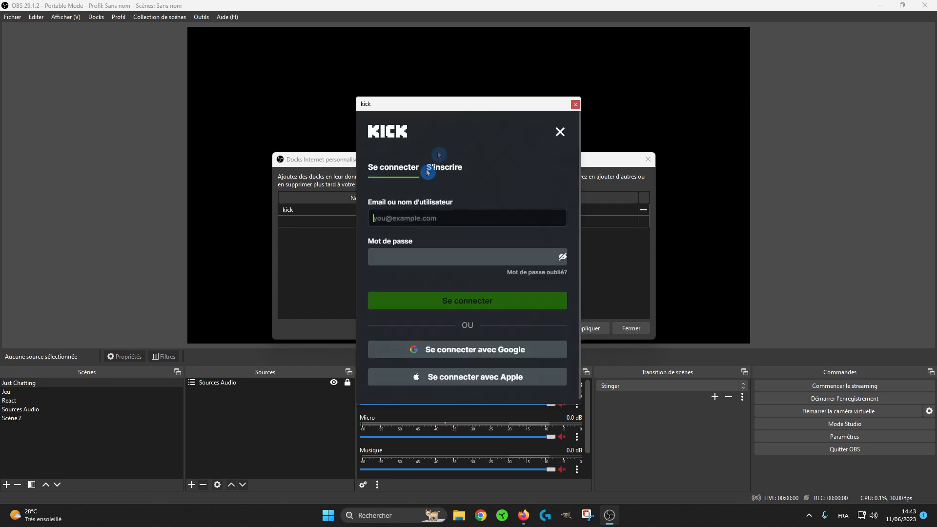
Refresh the Chat Kick dock's page, and open the page options of the Fil Kick dock
right_click(189, 145)
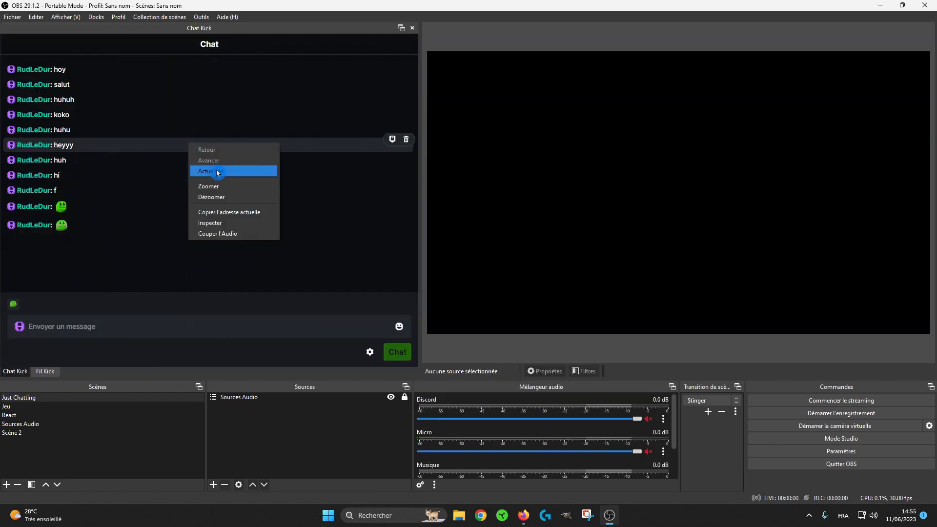
left_click(217, 172)
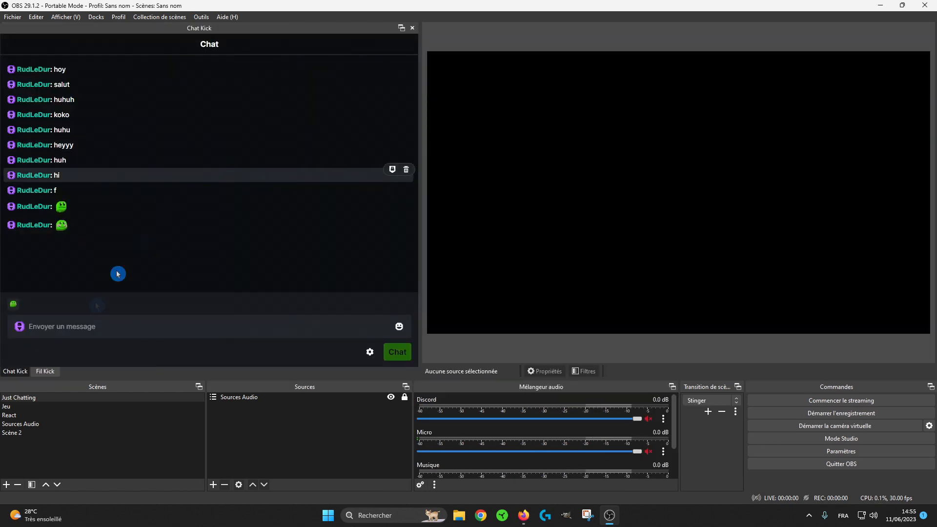
left_click(51, 374)
right_click(142, 140)
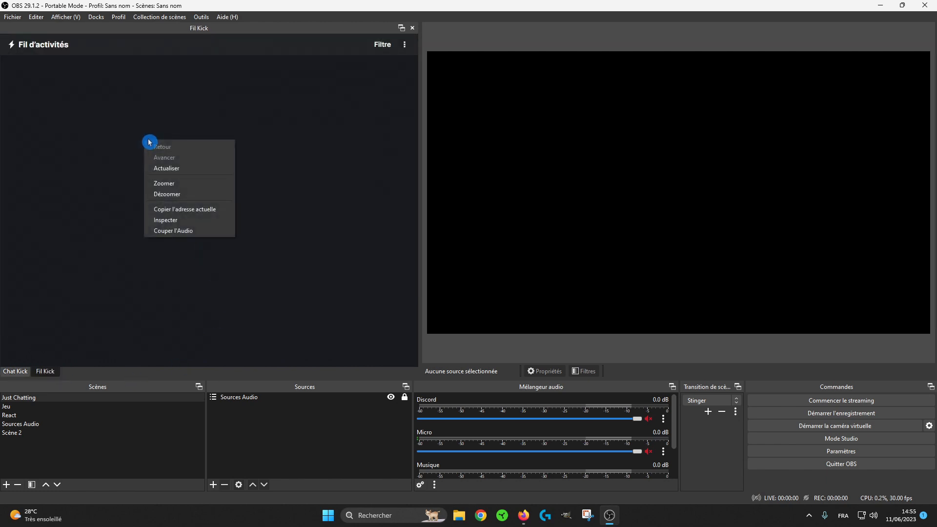